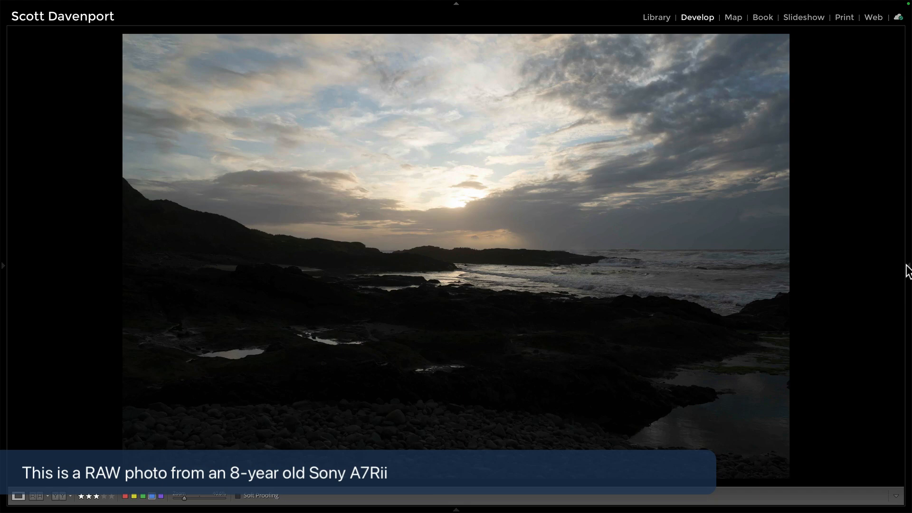
# Compare the Adobe Color and Adobe Landscape profiles on the seascape photo and apply Adobe Landscape
pyautogui.moveTo(908, 271)
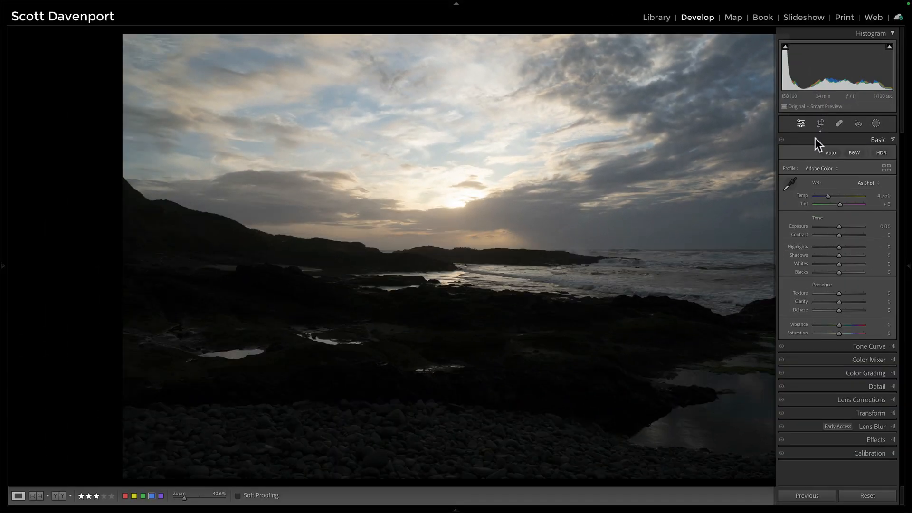
pyautogui.click(813, 167)
pyautogui.click(788, 175)
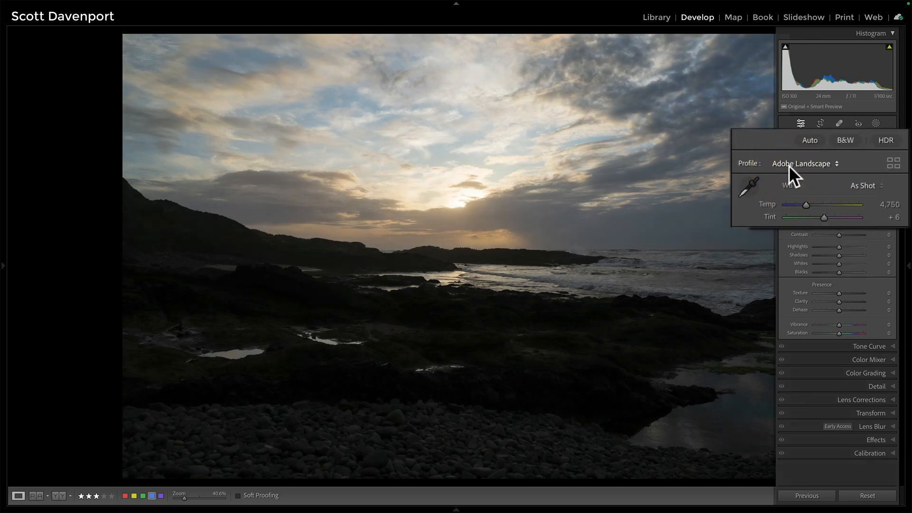
pyautogui.click(788, 165)
pyautogui.click(788, 151)
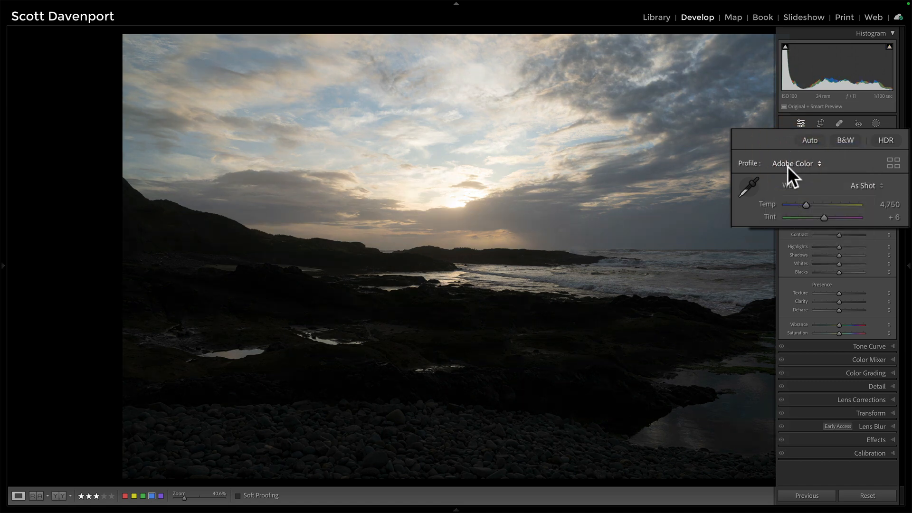
pyautogui.click(787, 166)
pyautogui.click(791, 177)
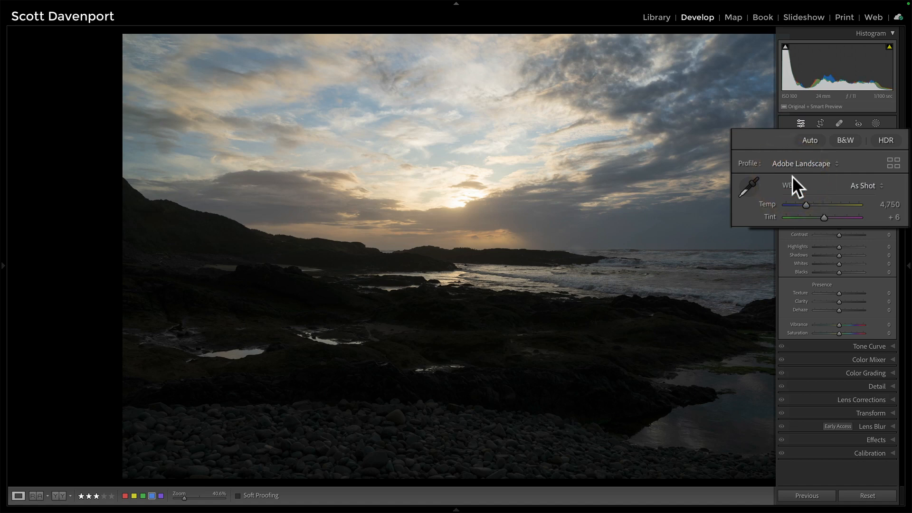
# Apply the automatic tone adjustments to the photo and bring its develop settings into view
pyautogui.click(811, 139)
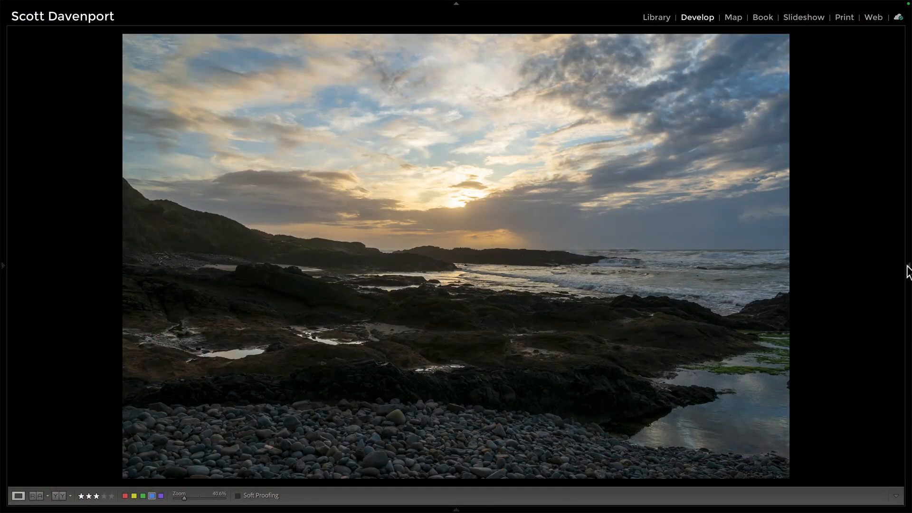
pyautogui.click(907, 273)
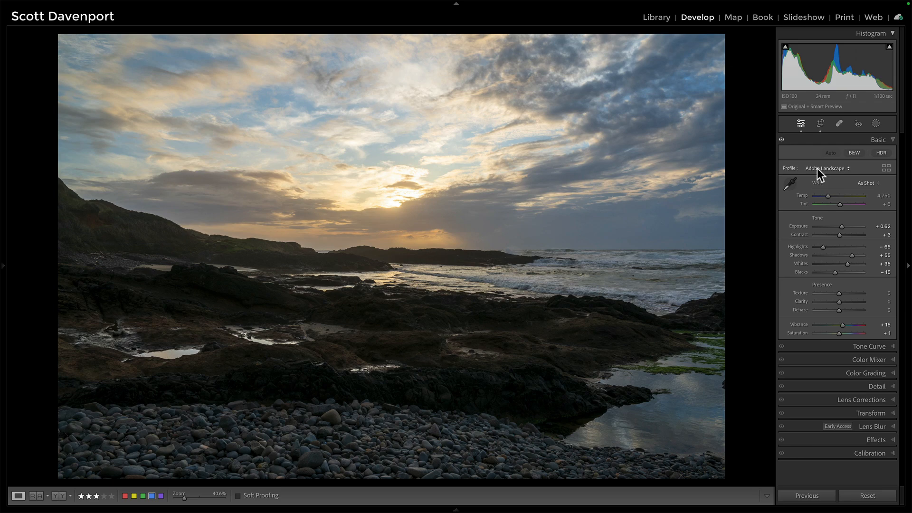
pyautogui.click(750, 175)
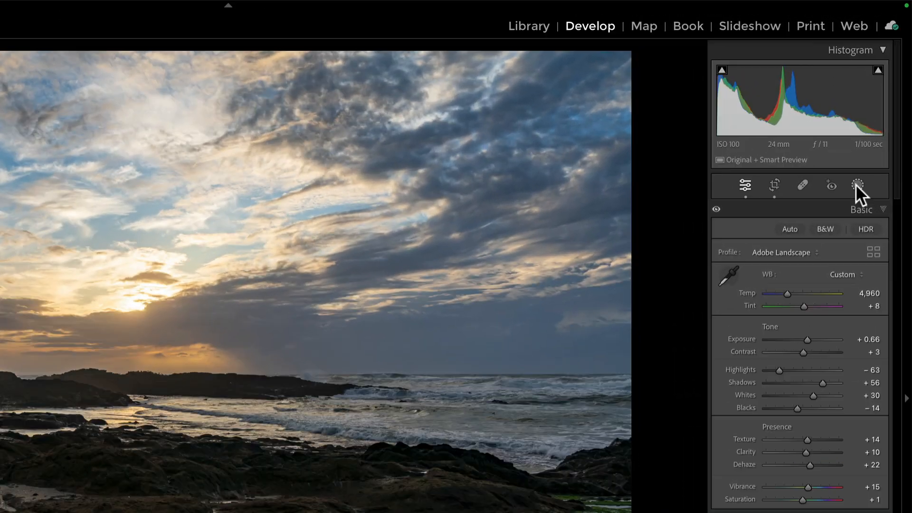
# Select the radial gradient mask over the rocks, Mask 1, and toggle its visibility to compare its effect
pyautogui.click(875, 125)
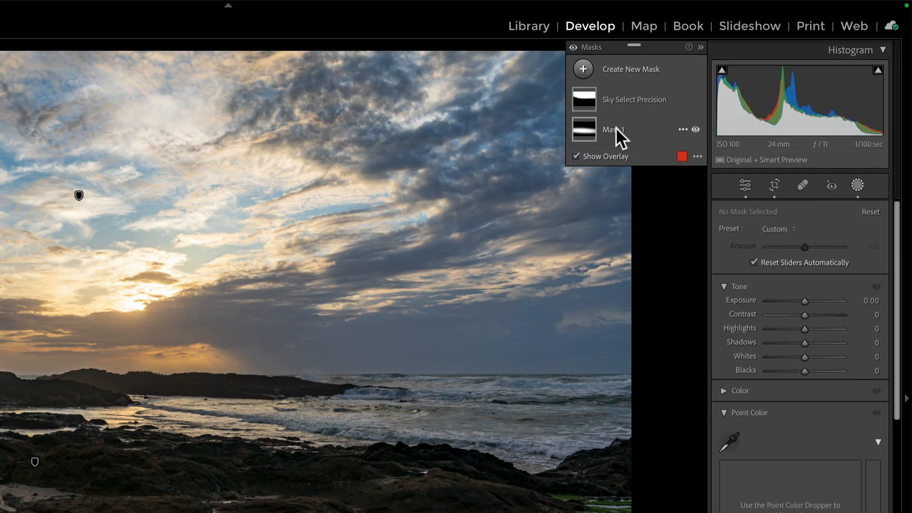
pyautogui.click(616, 129)
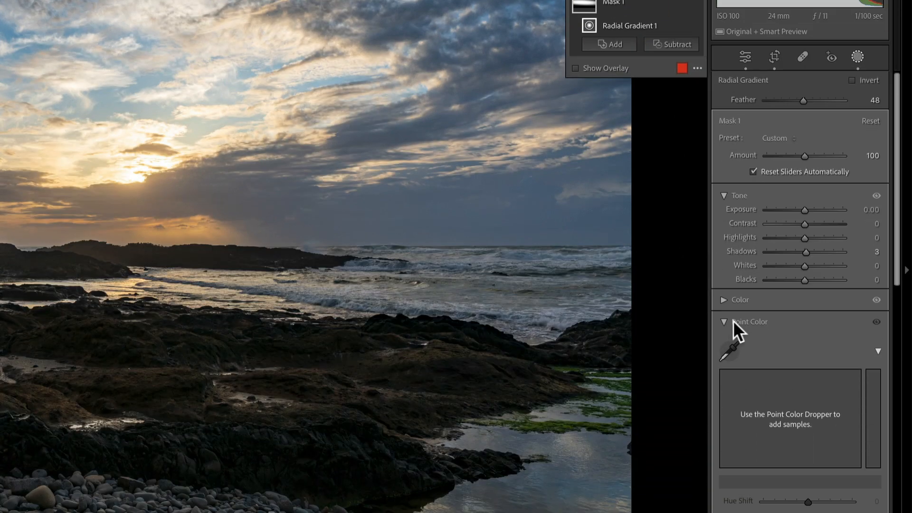
pyautogui.click(724, 450)
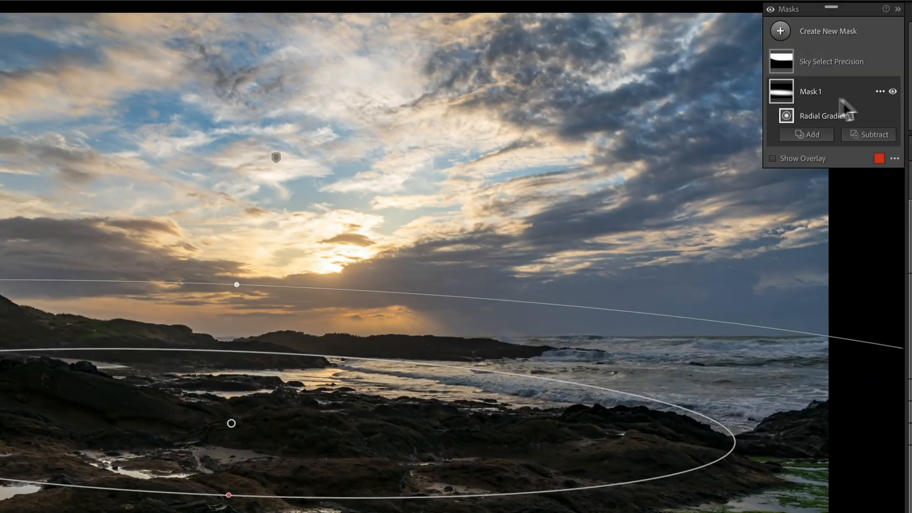
pyautogui.click(695, 1)
pyautogui.click(894, 91)
pyautogui.click(893, 91)
pyautogui.click(894, 92)
pyautogui.click(893, 92)
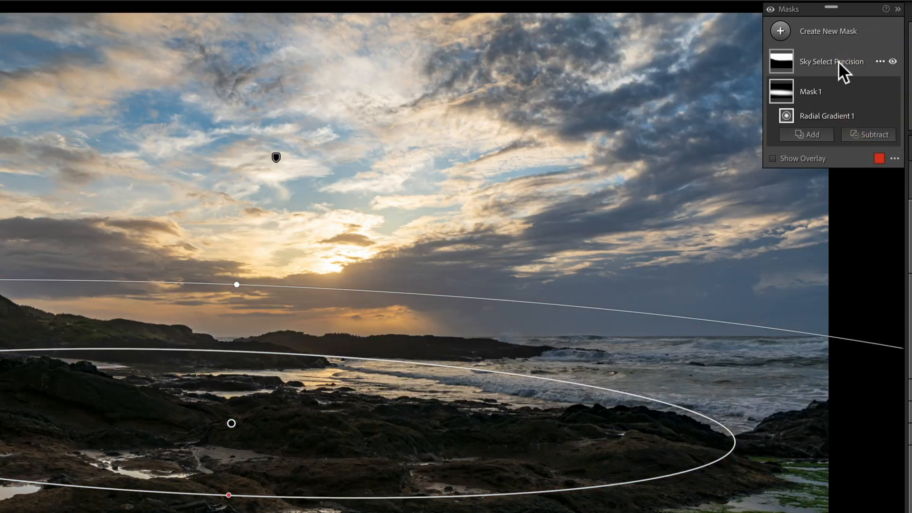
# Select the Sky Select Precision mask and toggle its visibility to compare its effect on the sky
pyautogui.click(837, 62)
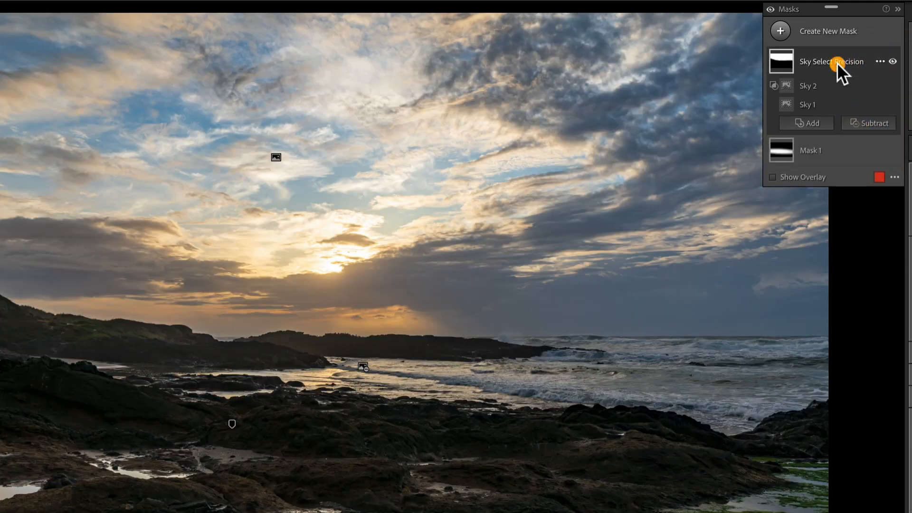
pyautogui.click(892, 61)
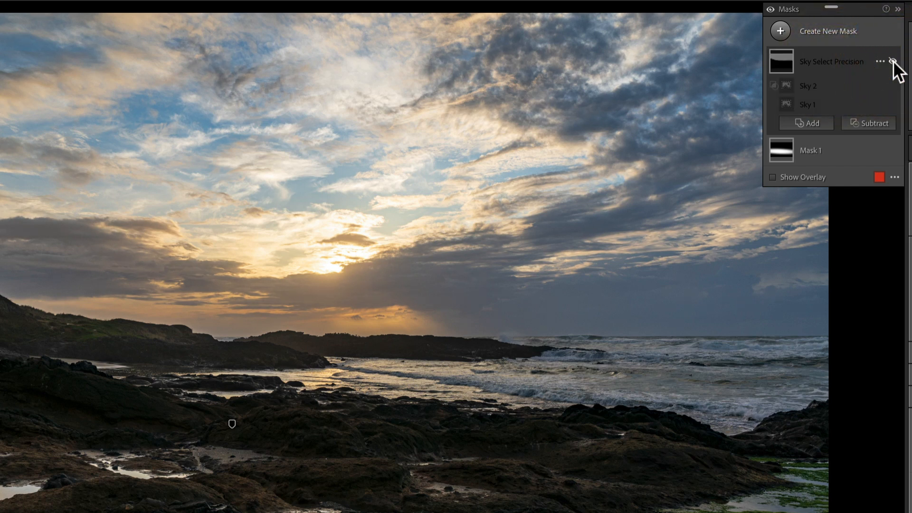
pyautogui.click(893, 61)
pyautogui.click(893, 61)
pyautogui.click(893, 61)
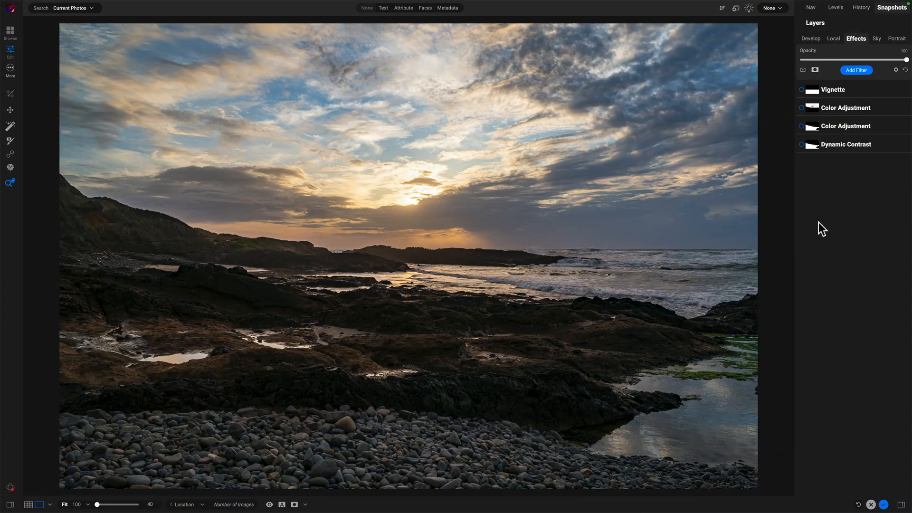
# Enable the Color Adjustment filter masked to the foreground rocks and inspect its Desert style settings
pyautogui.moveTo(853, 148)
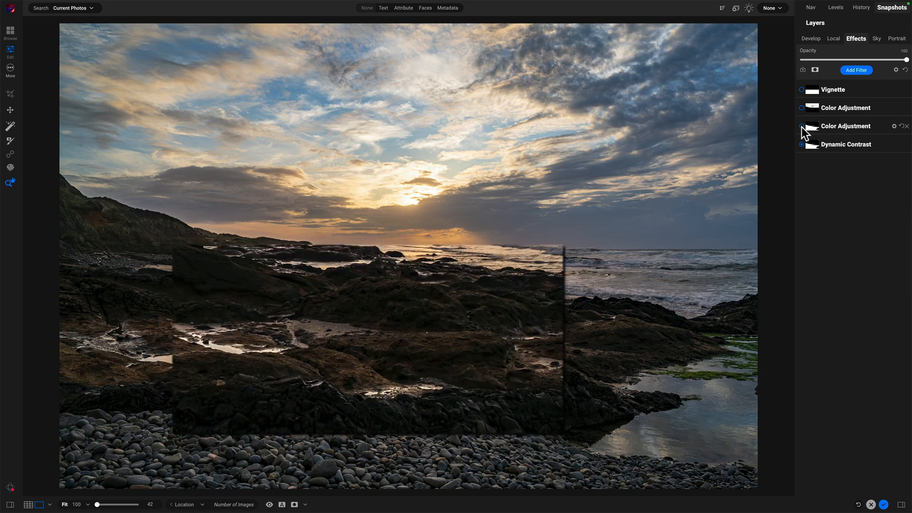
pyautogui.click(802, 127)
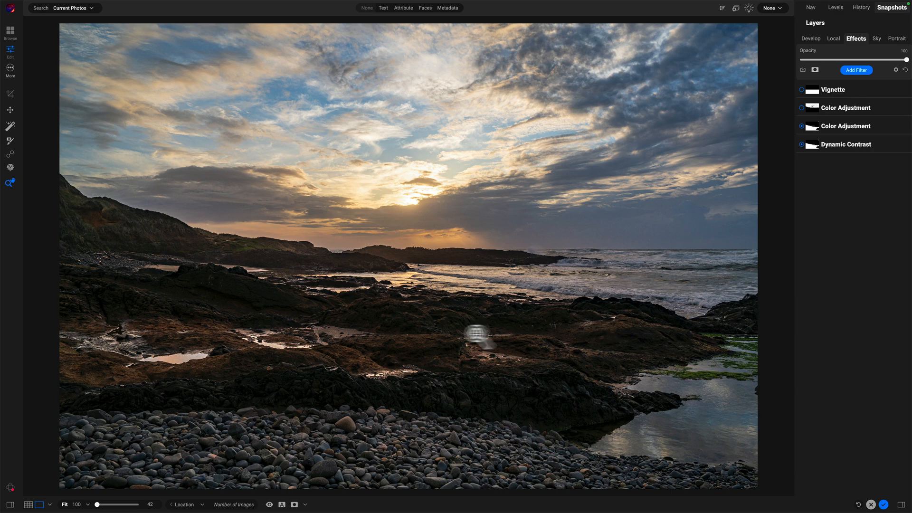
pyautogui.click(801, 126)
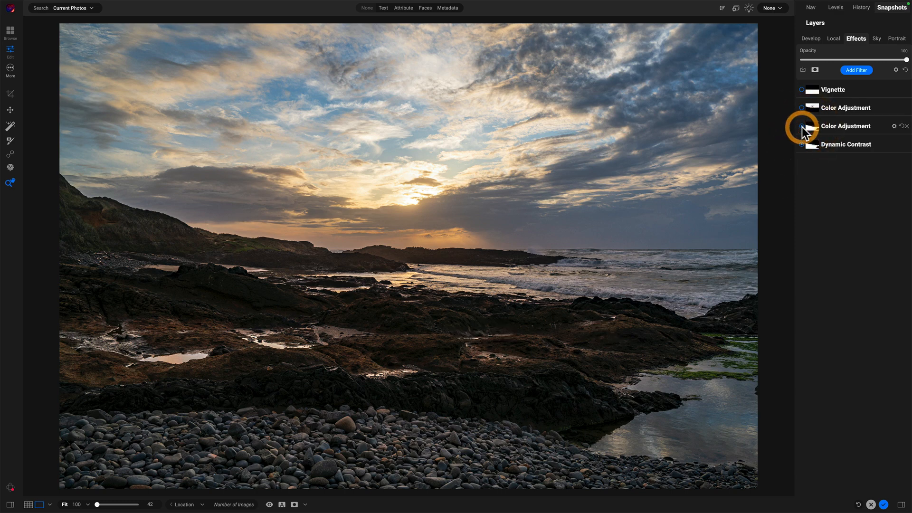
pyautogui.click(848, 126)
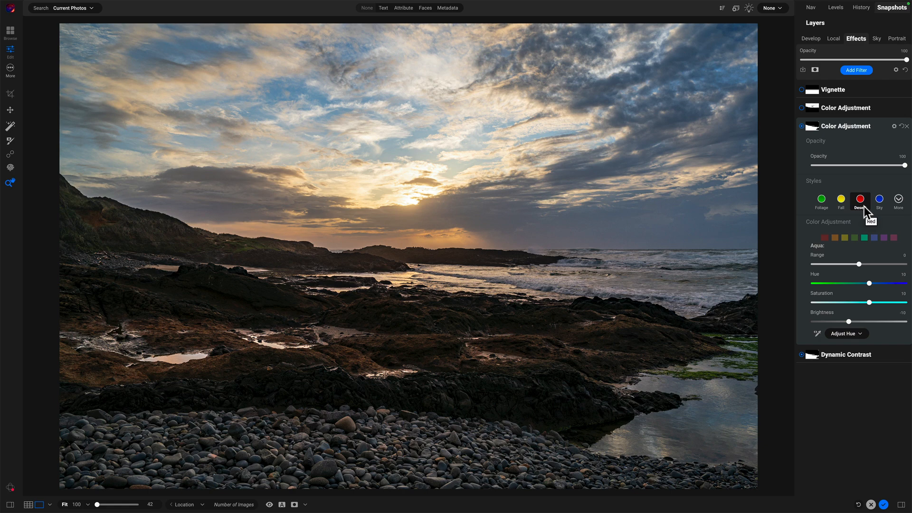
pyautogui.click(862, 128)
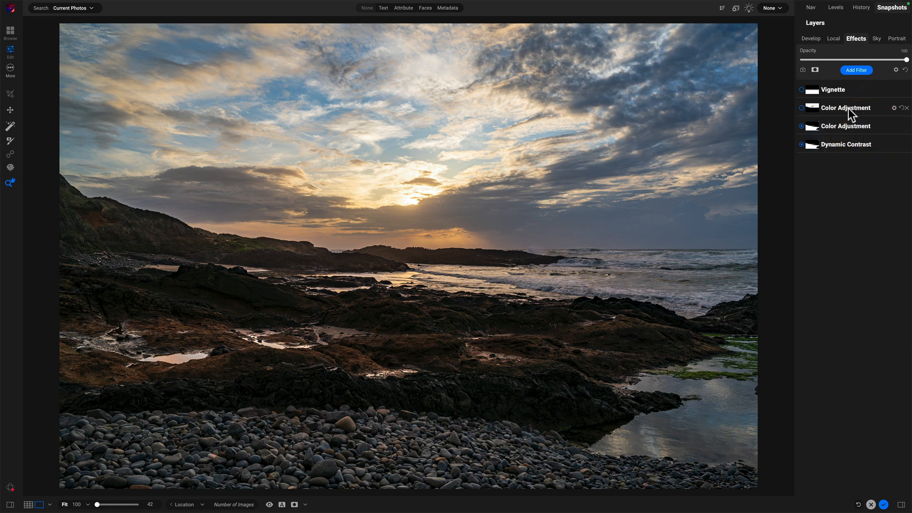
# Enable the Color Adjustment filter masked to the sky and compare the image with and without it
pyautogui.click(848, 107)
pyautogui.click(802, 108)
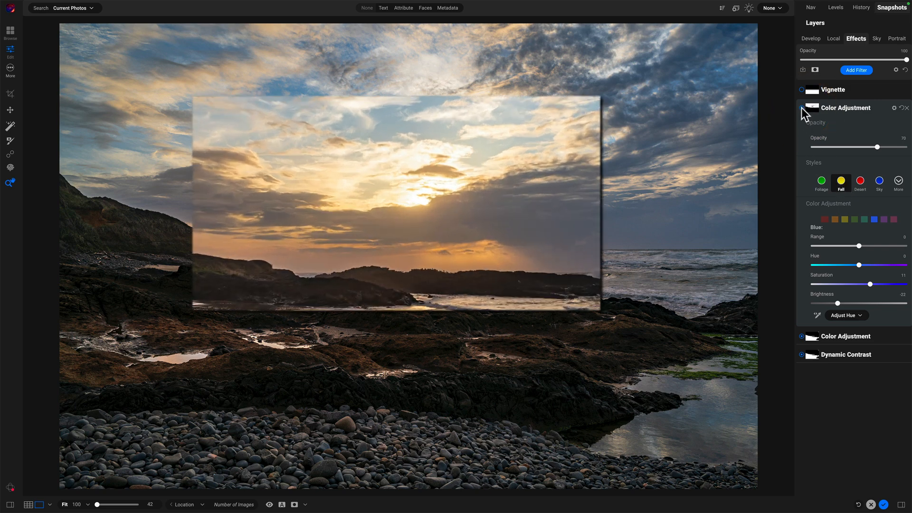
pyautogui.click(802, 108)
pyautogui.click(801, 107)
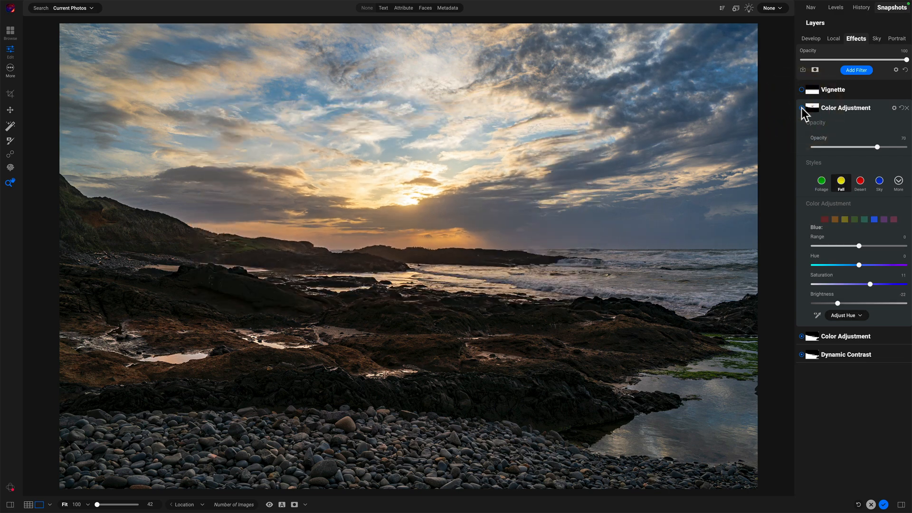
pyautogui.click(801, 108)
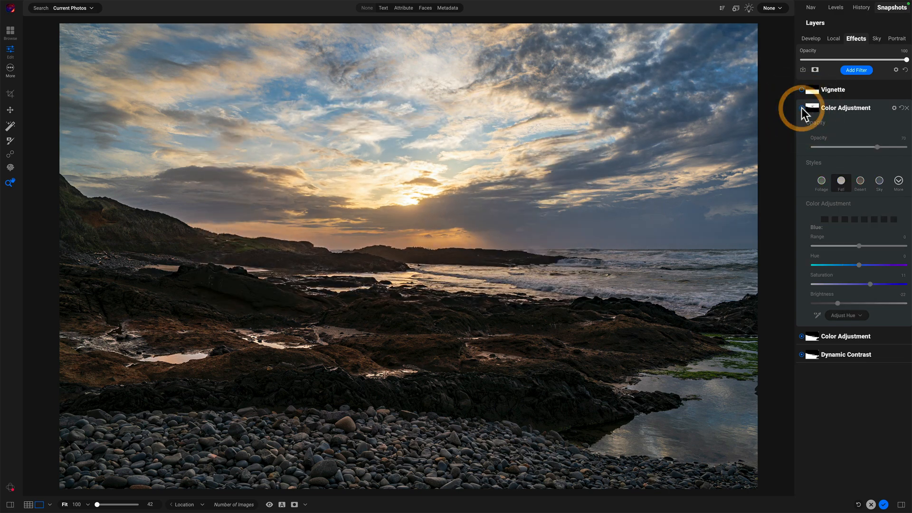
pyautogui.click(802, 107)
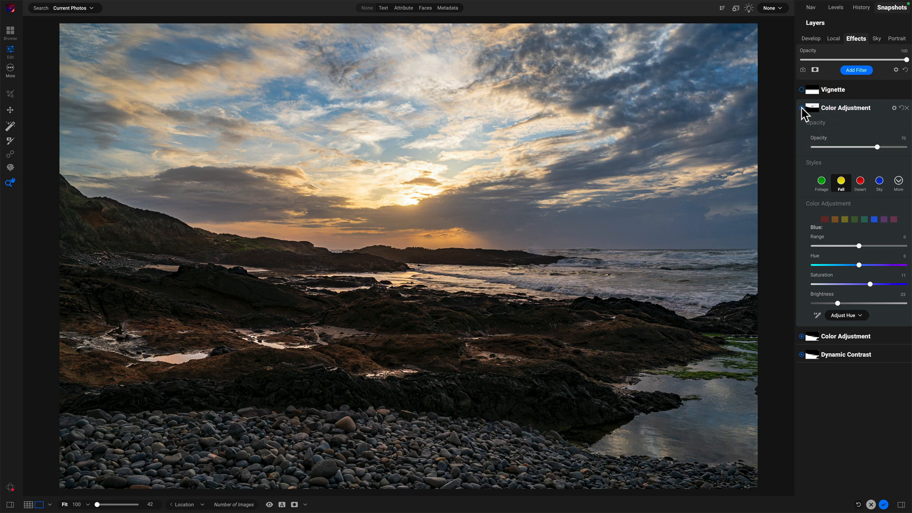
pyautogui.click(836, 108)
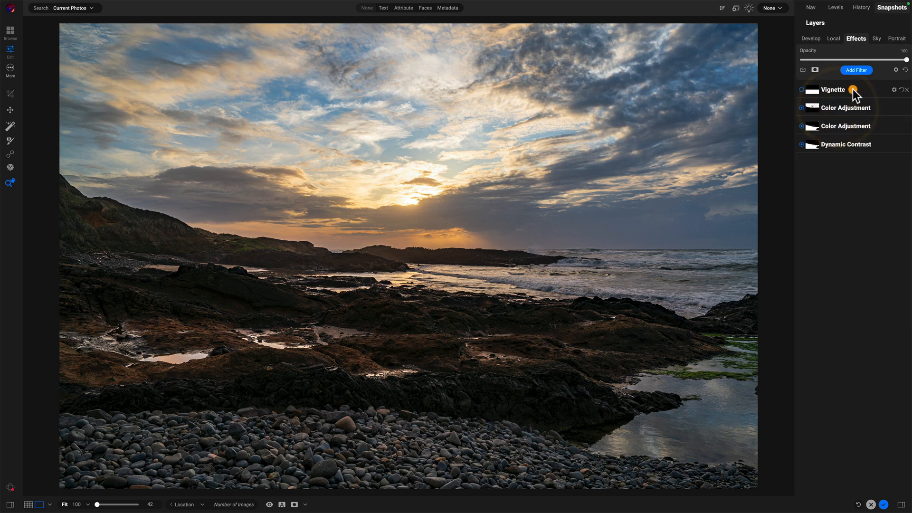
# Enable the Vignette filter, compare the image with and without it, and collapse its settings
pyautogui.click(852, 89)
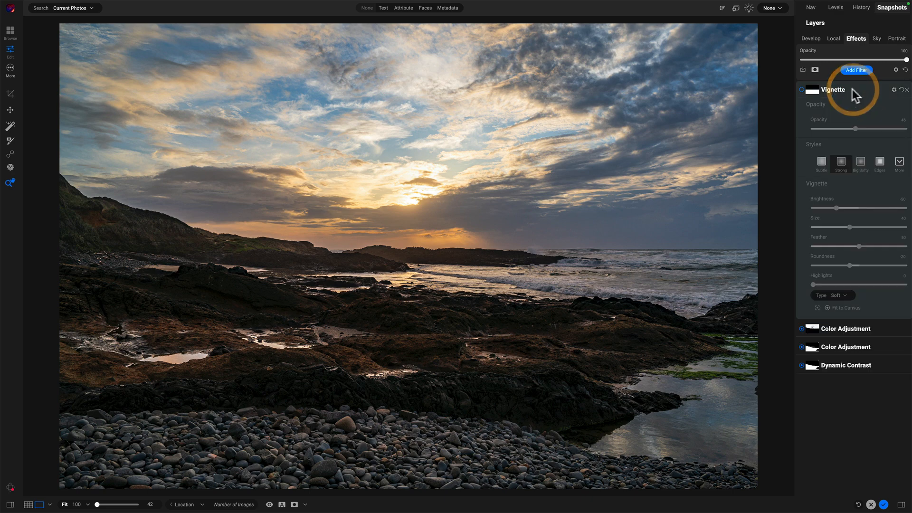
pyautogui.click(801, 90)
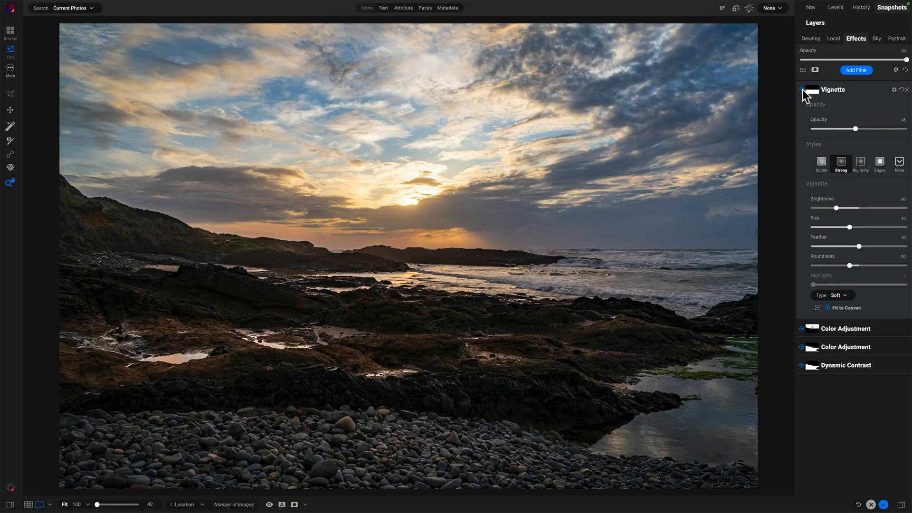
pyautogui.click(747, 134)
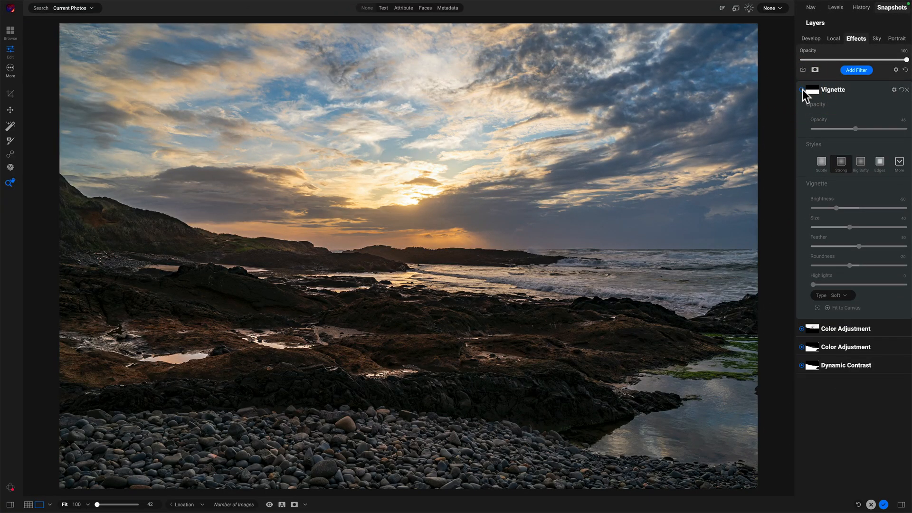
pyautogui.click(802, 89)
pyautogui.click(802, 89)
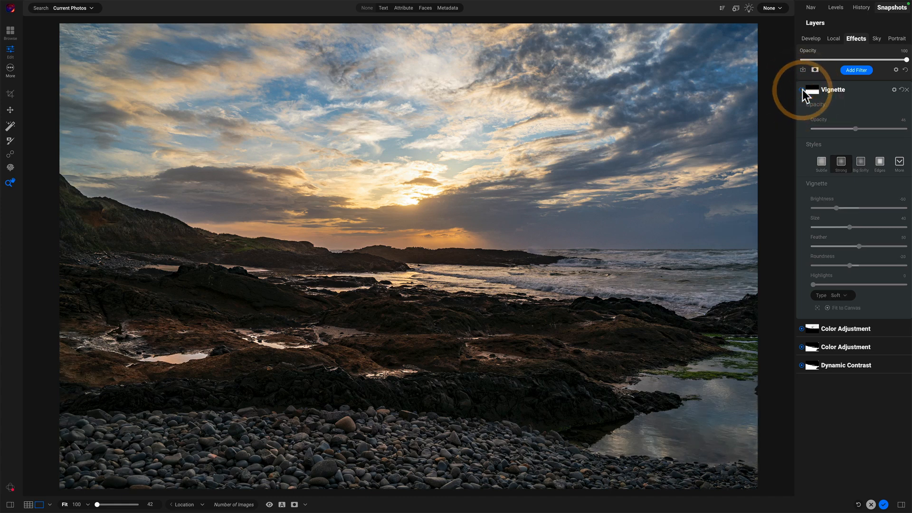
pyautogui.click(802, 89)
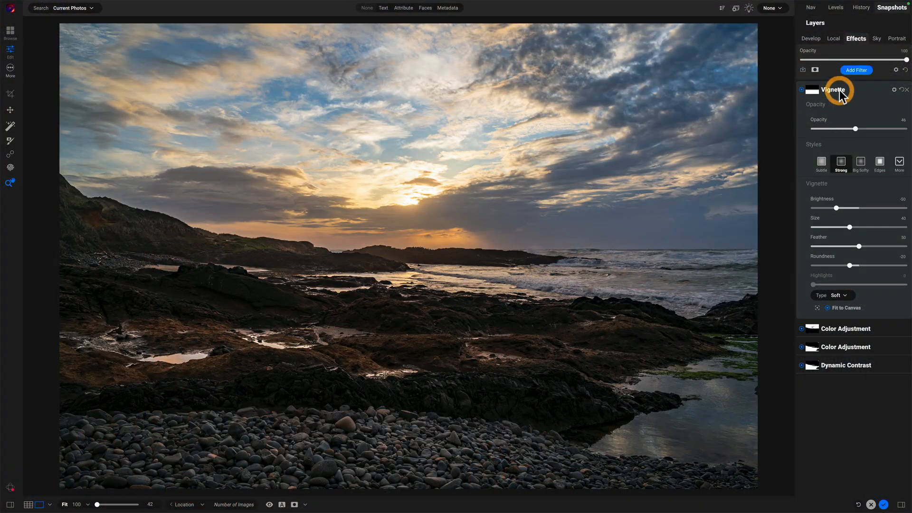
pyautogui.click(839, 90)
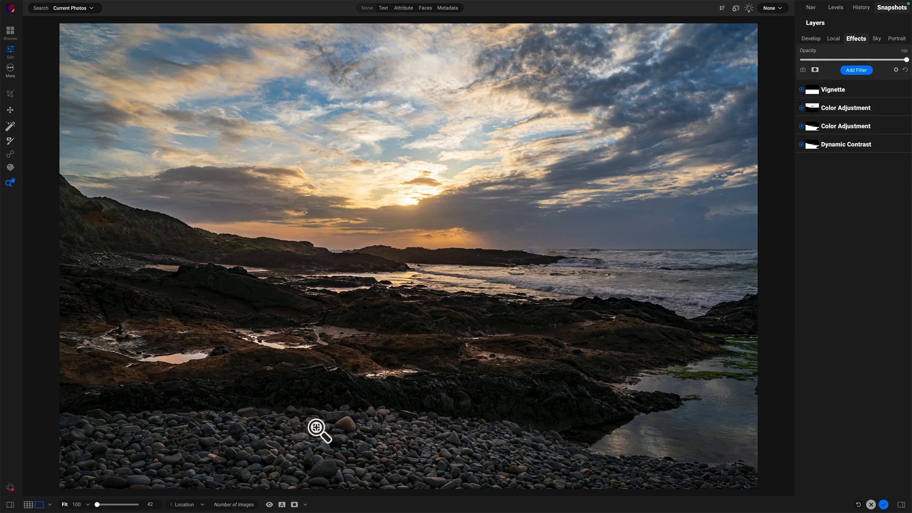
# Toggle the overall preview off and back on to compare the photo before and after all filters
pyautogui.click(269, 504)
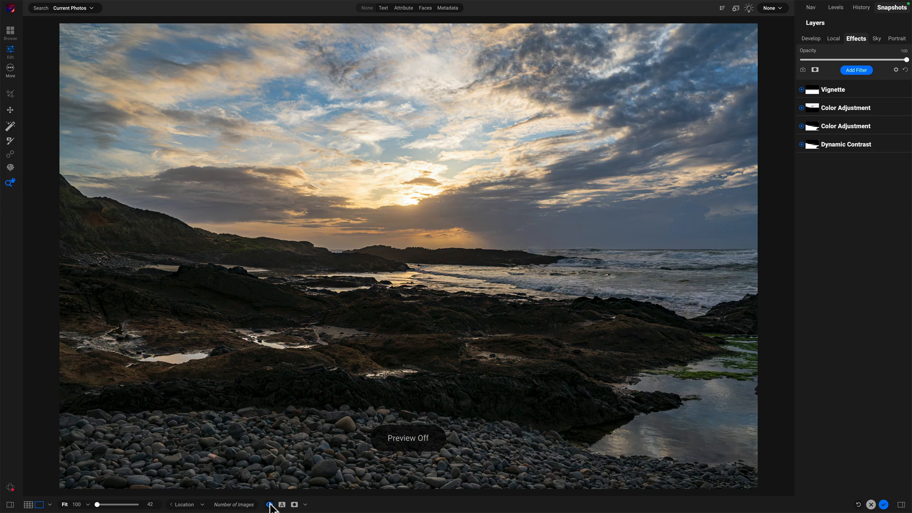
pyautogui.click(270, 504)
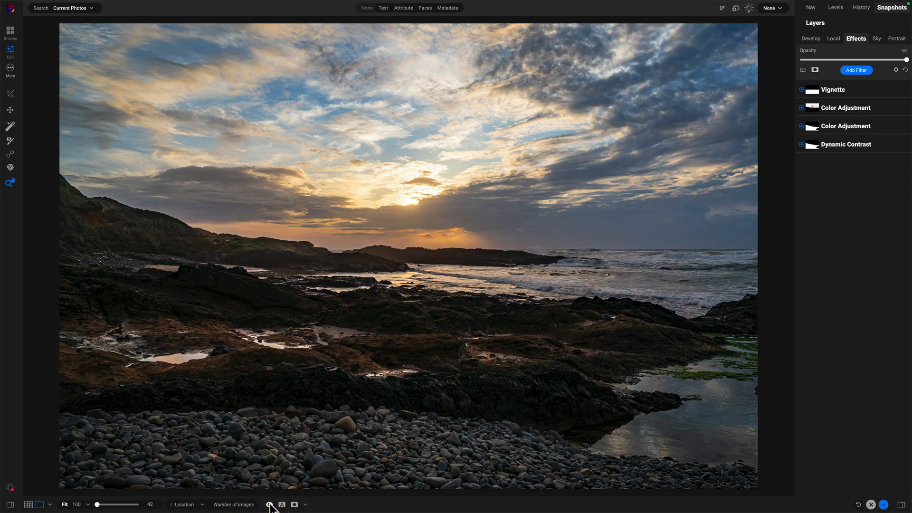